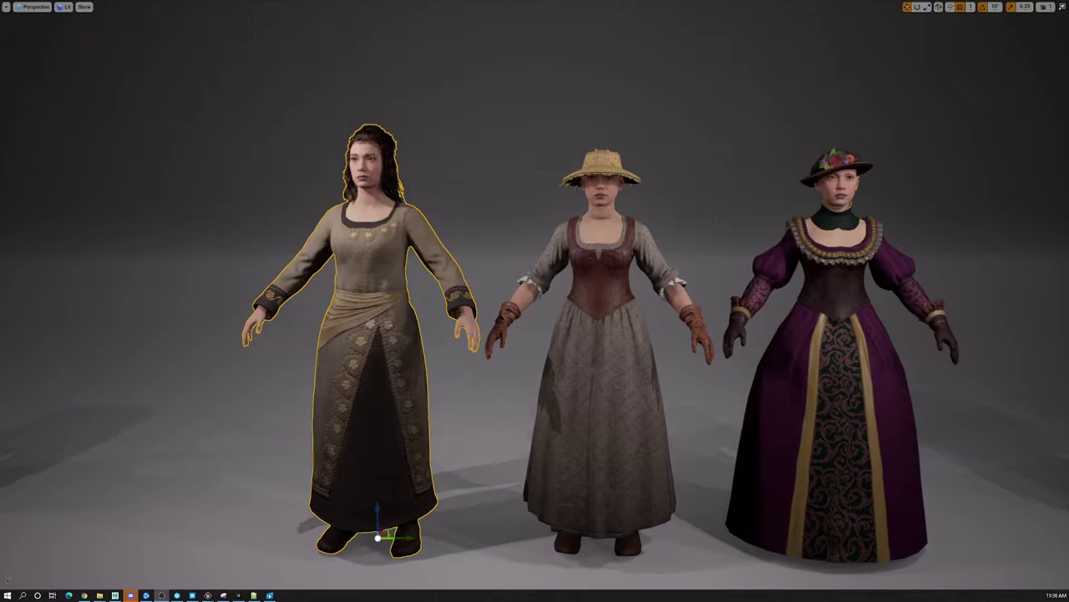
# Exit the full-screen viewport and open the Female Chest folder under Meshes_Metahuman.
pyautogui.click(351, 283)
pyautogui.press('F11')
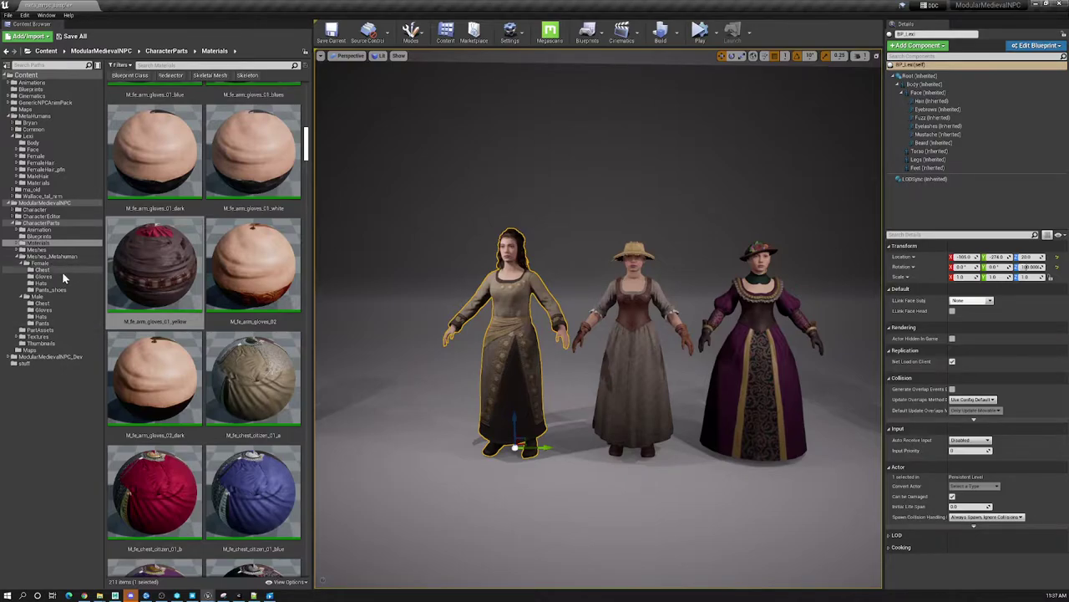
pyautogui.click(60, 269)
pyautogui.click(505, 304)
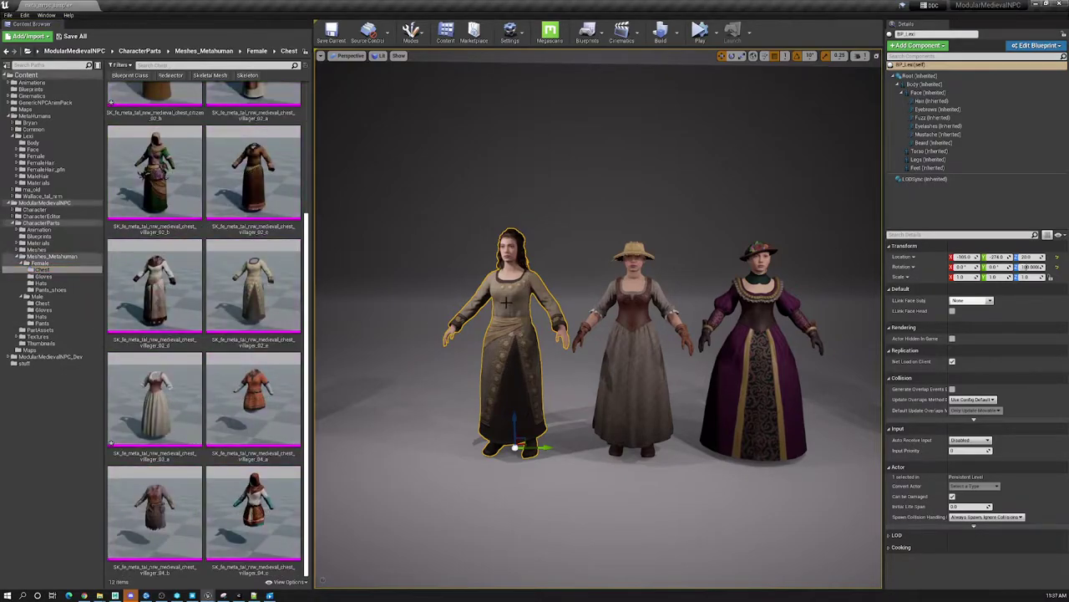
# Open the villager_02_e chest mesh, inspect it and its metahuman base skeleton, and minimize the asset editor.
pyautogui.click(262, 295)
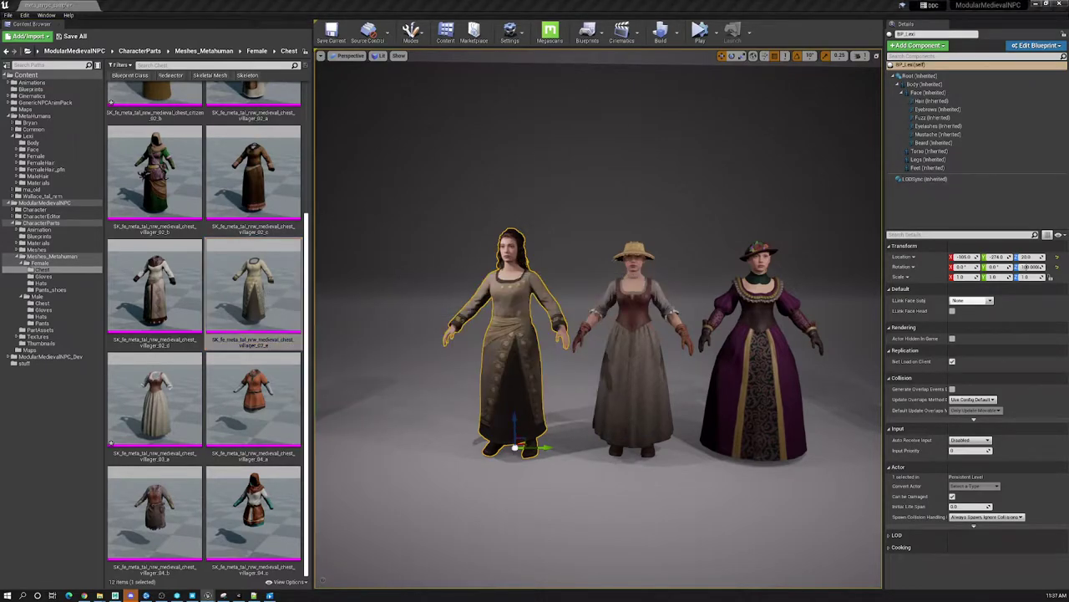
pyautogui.moveTo(1068, 95); pyautogui.dragTo(860, 175)
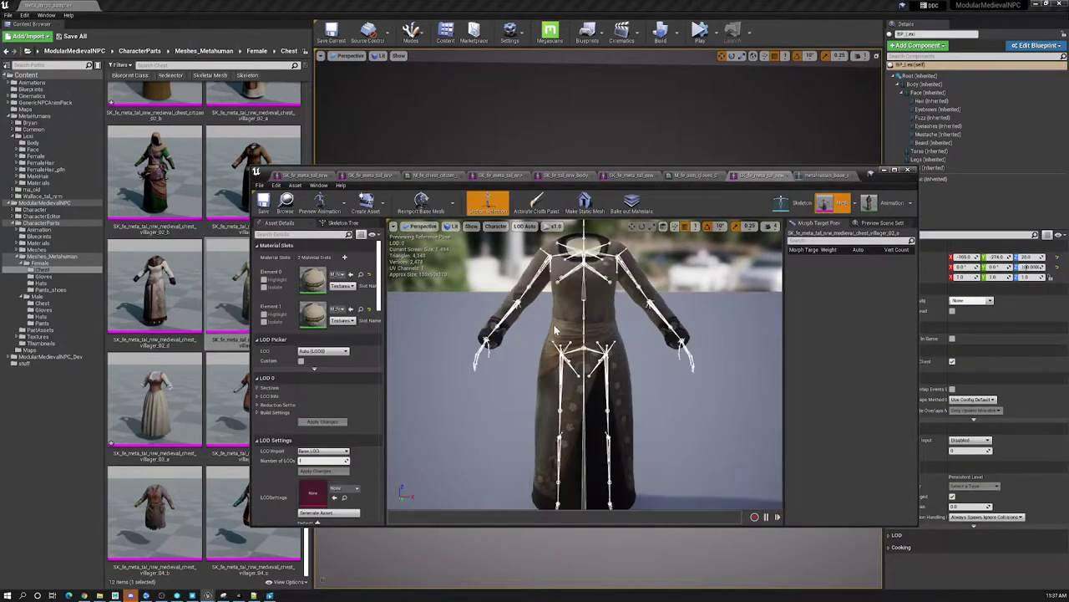
pyautogui.scroll(3, 558, 330)
pyautogui.click(823, 176)
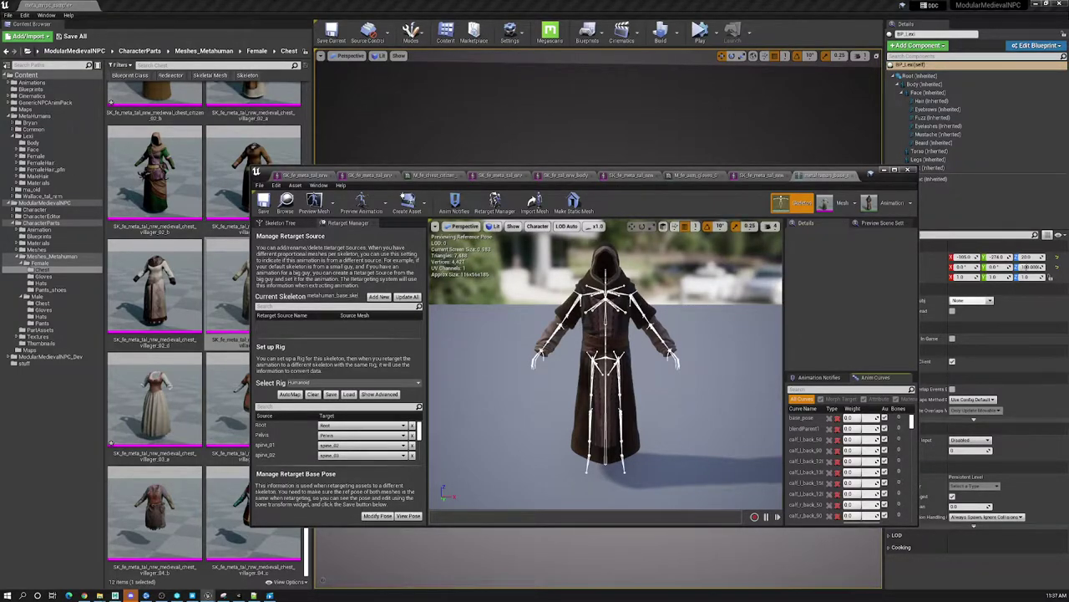
pyautogui.click(885, 171)
# Move the woman in the embroidered gown slightly along the Y axis, away from the woman with the straw hat.
pyautogui.scroll(2, 535, 296)
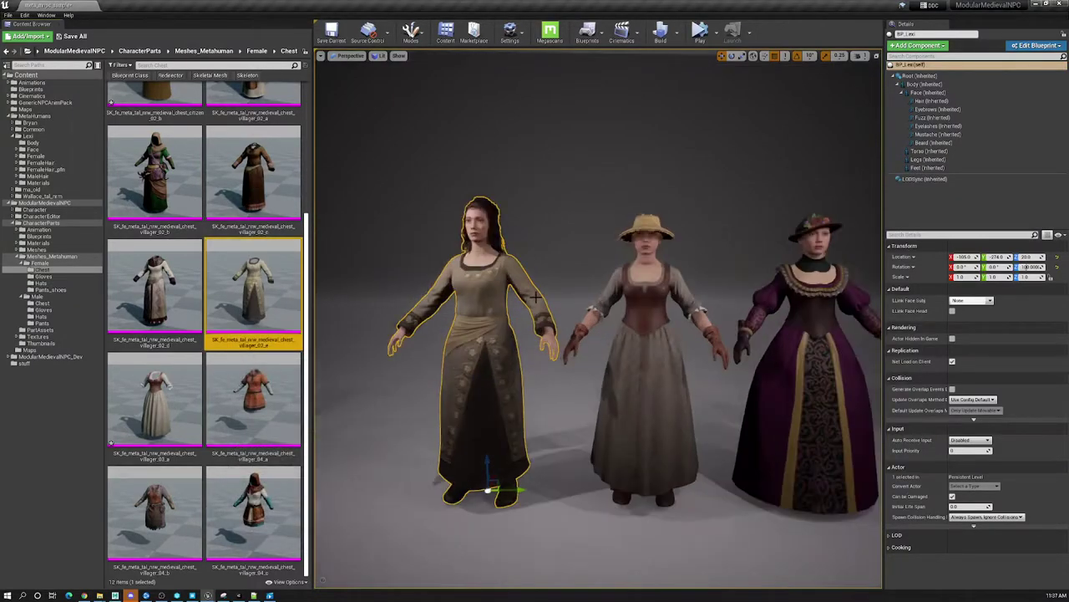
pyautogui.moveTo(502, 489)
pyautogui.mouseDown()
pyautogui.moveTo(465, 494)
pyautogui.moveTo(529, 489)
pyautogui.moveTo(502, 473)
pyautogui.mouseUp()
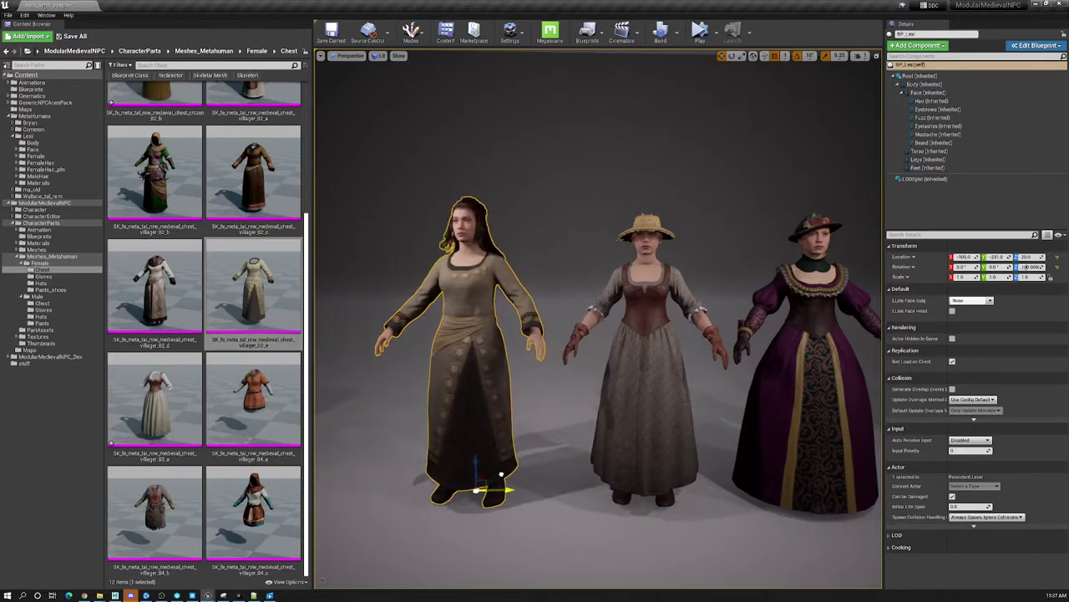
pyautogui.press('f')
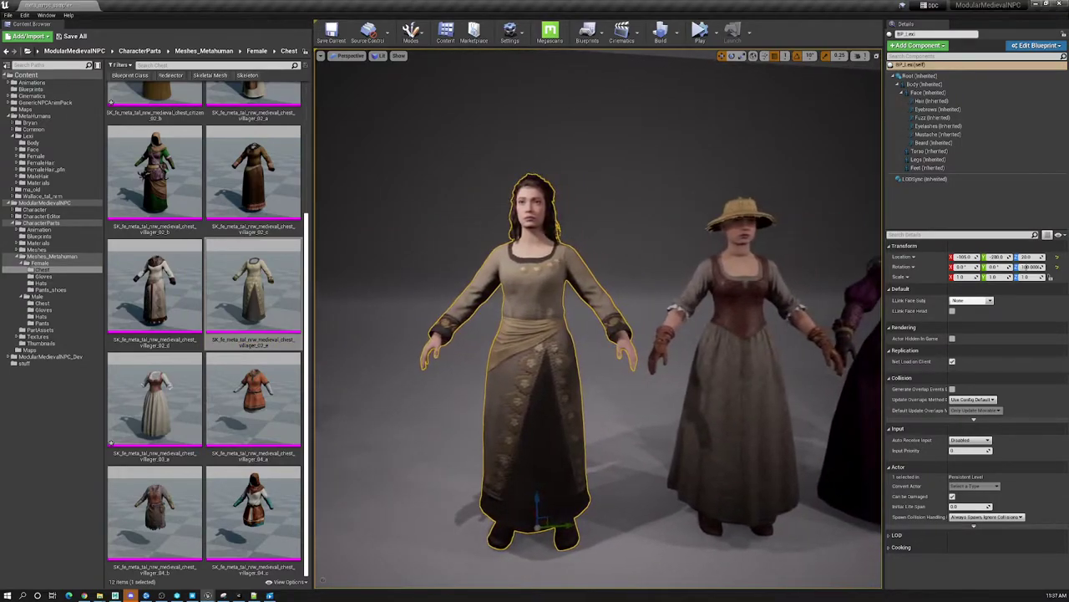
# Try other villager chest meshes on the woman's Torso component, from the orange 04_a tunic to the hooded 04_c outfit.
pyautogui.click(927, 150)
pyautogui.click(1009, 361)
pyautogui.press('Down')
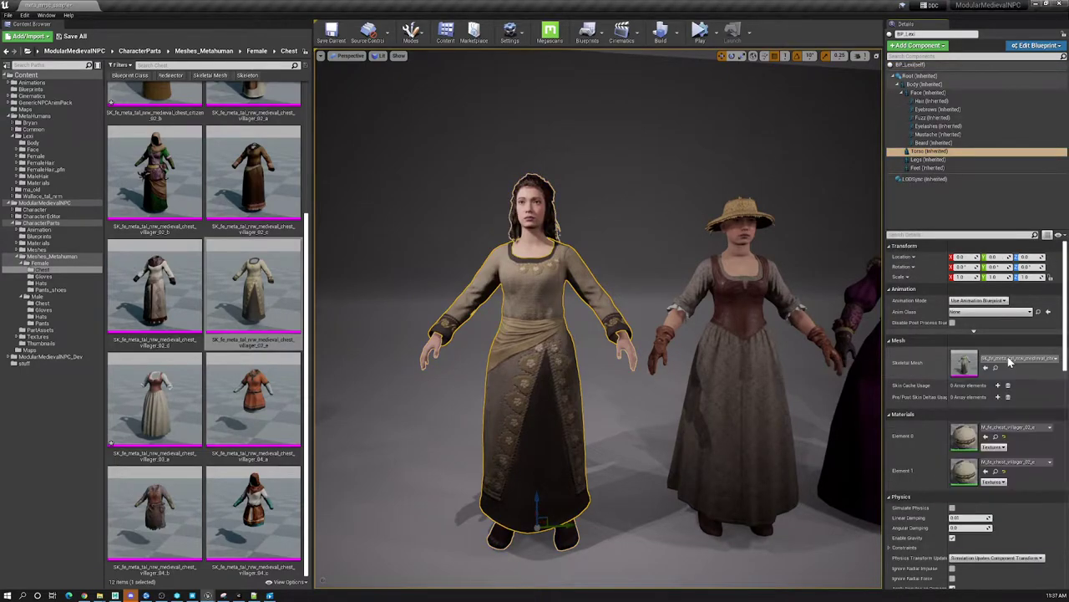
pyautogui.click(1009, 361)
pyautogui.press('Down')
pyautogui.click(1010, 361)
pyautogui.press('Down')
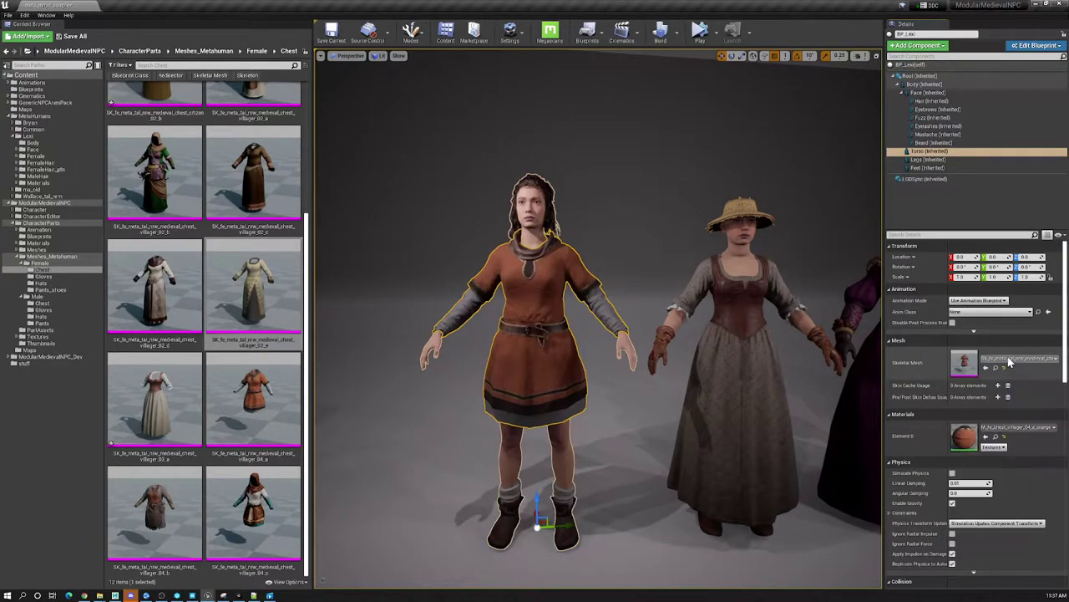
pyautogui.click(1009, 361)
pyautogui.press('Down')
# Switch the Torso mesh to the brown apron outfit villager_04_b and back to the hooded villager_04_c.
pyautogui.keyDown('shift'); pyautogui.click(1008, 361); pyautogui.keyUp('shift')
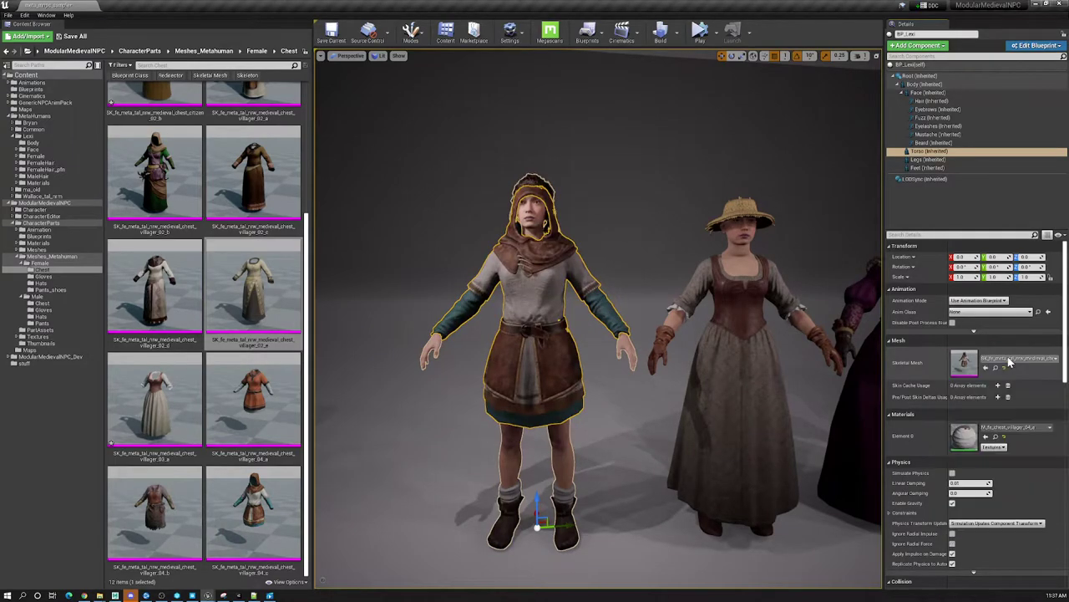
pyautogui.keyDown('shift'); pyautogui.click(1008, 361); pyautogui.keyUp('shift')
pyautogui.keyDown('shift'); pyautogui.click(1008, 361); pyautogui.keyUp('shift')
pyautogui.click(1009, 361)
pyautogui.press('Down')
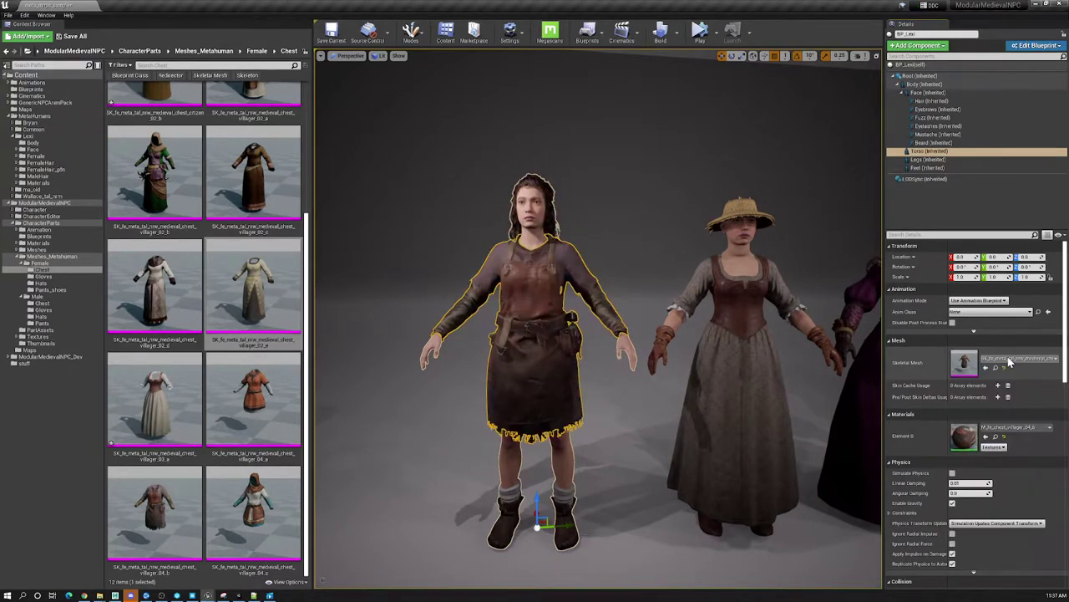
pyautogui.click(1009, 361)
pyautogui.press('Down')
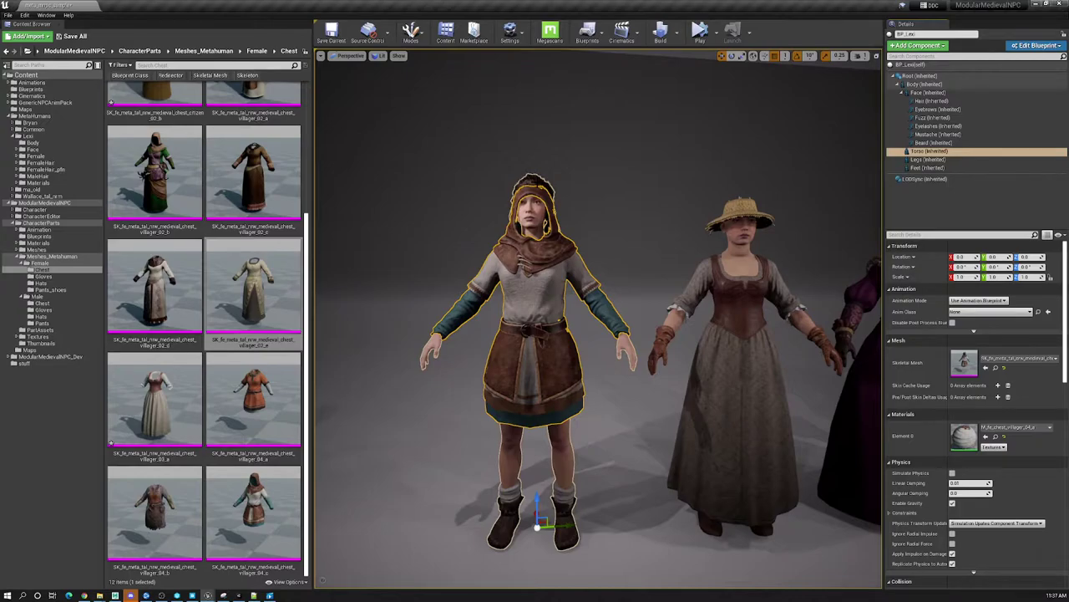
# Replace the Torso component's skeletal mesh with the medieval glove_01_a mesh.
pyautogui.click(1026, 359)
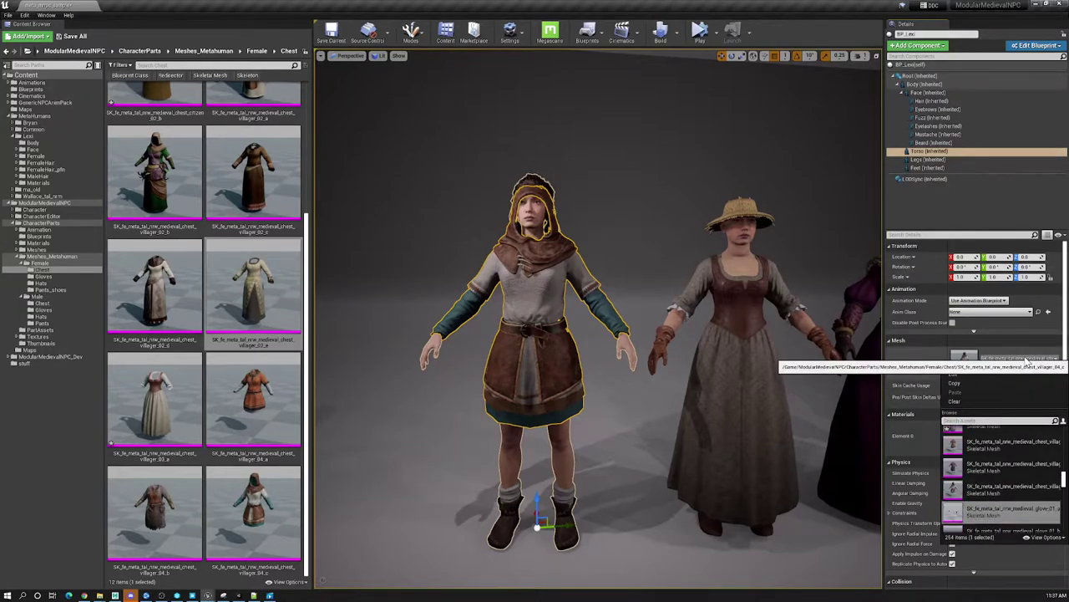
pyautogui.press('Return')
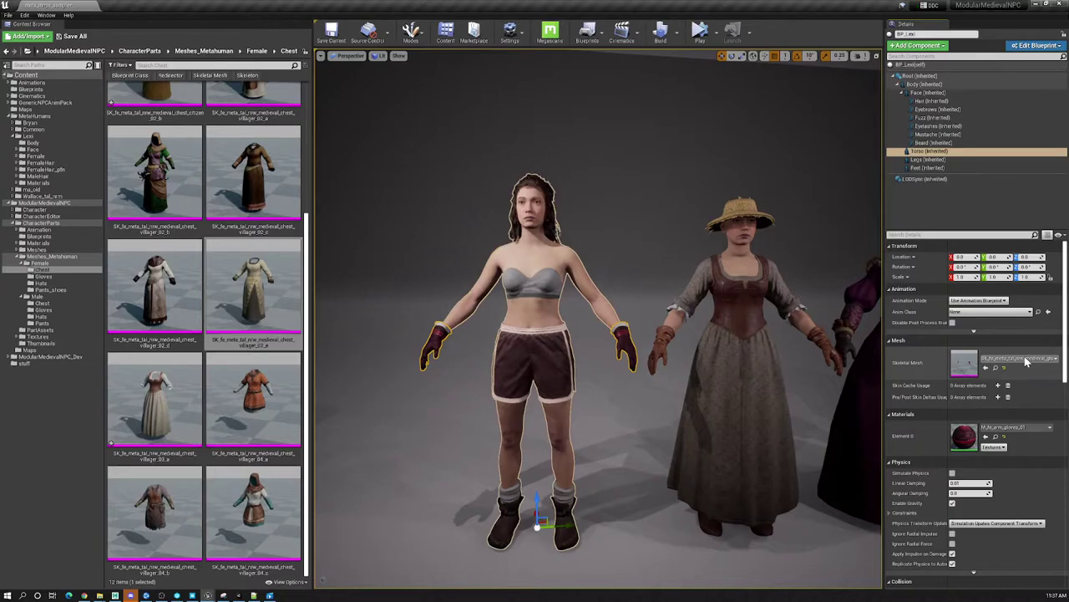
pyautogui.click(1026, 360)
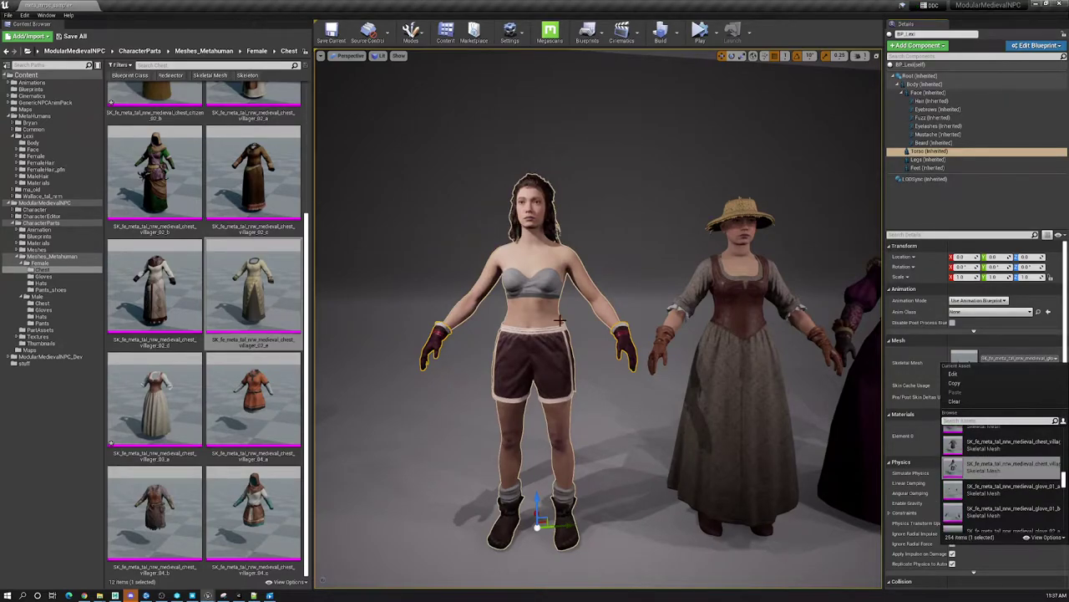
# Examine the outfits of the other dressed female and male MetaHumans in the scene.
pyautogui.moveTo(603, 338); pyautogui.dragTo(635, 338, button='right')
pyautogui.press('d')
pyautogui.press('w')
pyautogui.press('s')
pyautogui.moveTo(538, 277); pyautogui.dragTo(538, 276, button='right')
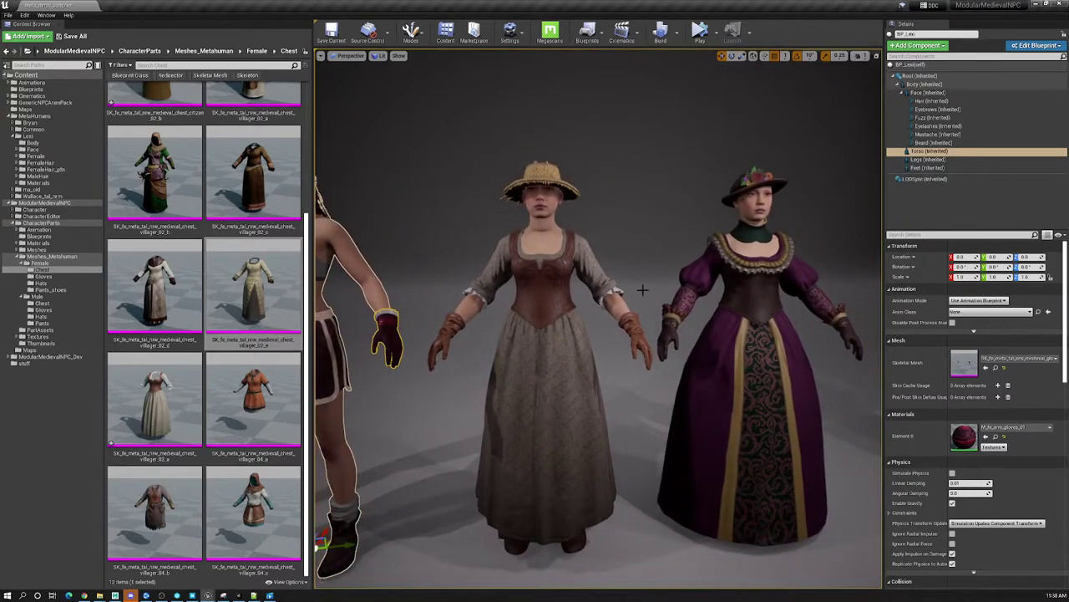
pyautogui.moveTo(643, 290); pyautogui.dragTo(621, 295, button='right')
pyautogui.press('w')
pyautogui.press('s')
pyautogui.press('w')
pyautogui.press('s')
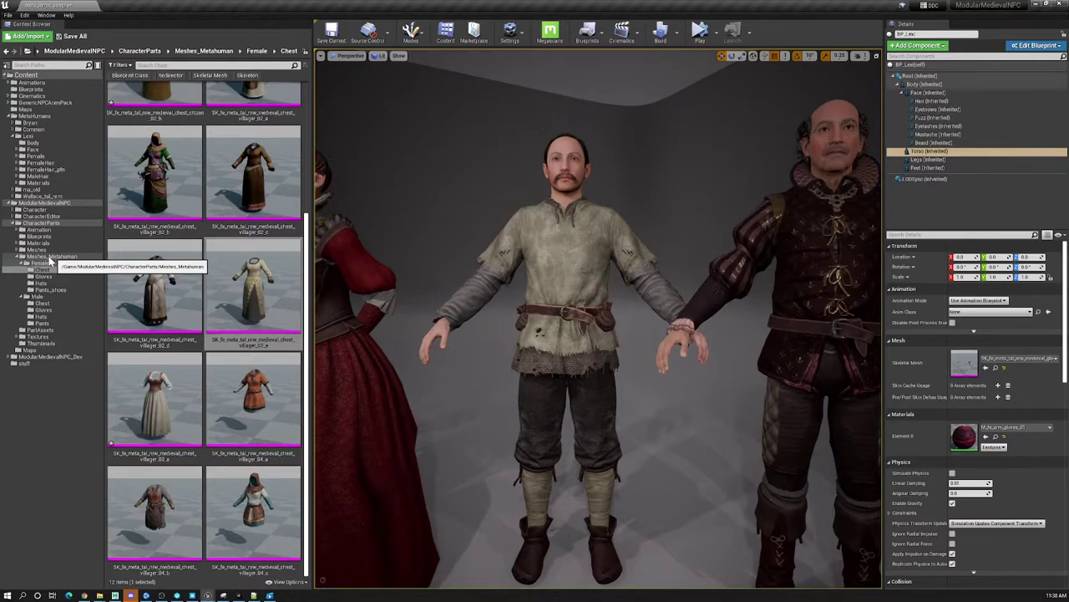
# Open the Metahuman folder under CharacterParts Animation to view its base skeleton and physics assets.
pyautogui.click(16, 229)
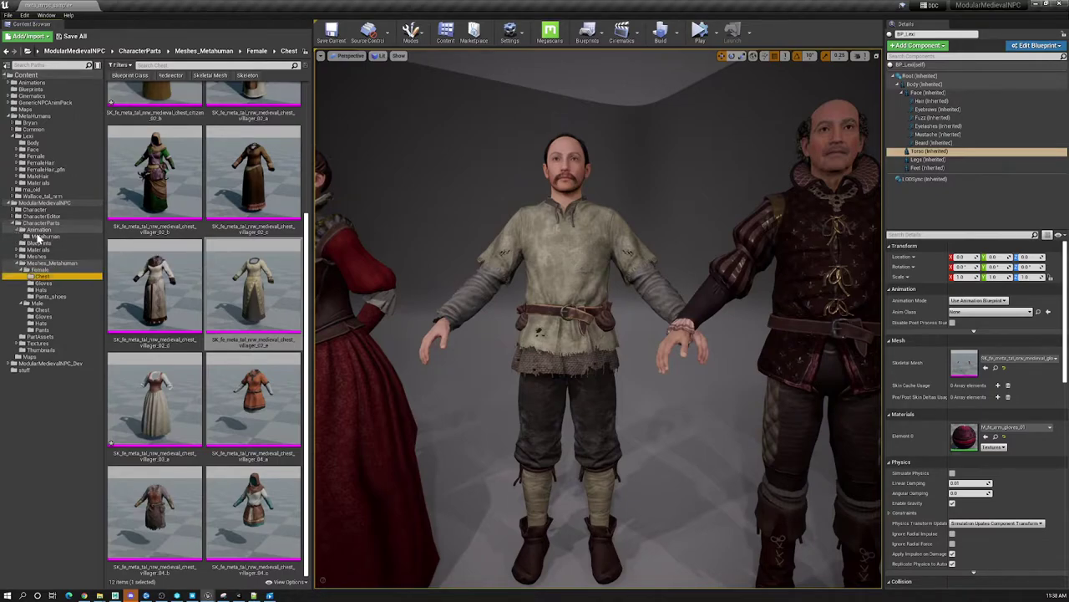
pyautogui.click(43, 236)
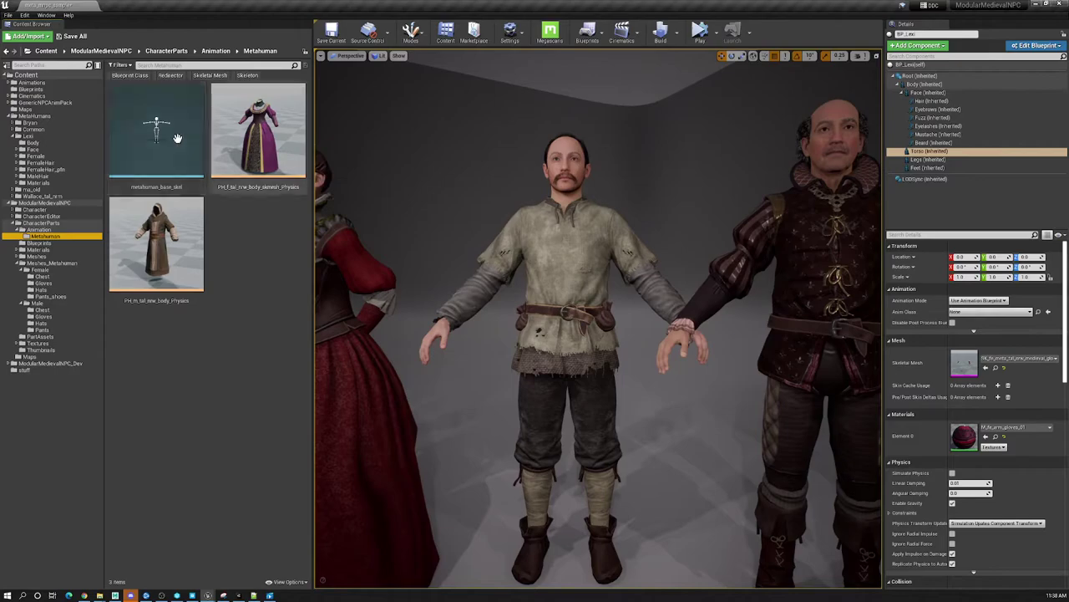
pyautogui.moveTo(584, 242)
pyautogui.mouseDown(button='right')
pyautogui.moveTo(648, 255)
pyautogui.moveTo(882, 254)
pyautogui.moveTo(334, 254)
pyautogui.moveTo(574, 258)
pyautogui.mouseUp(button='right')
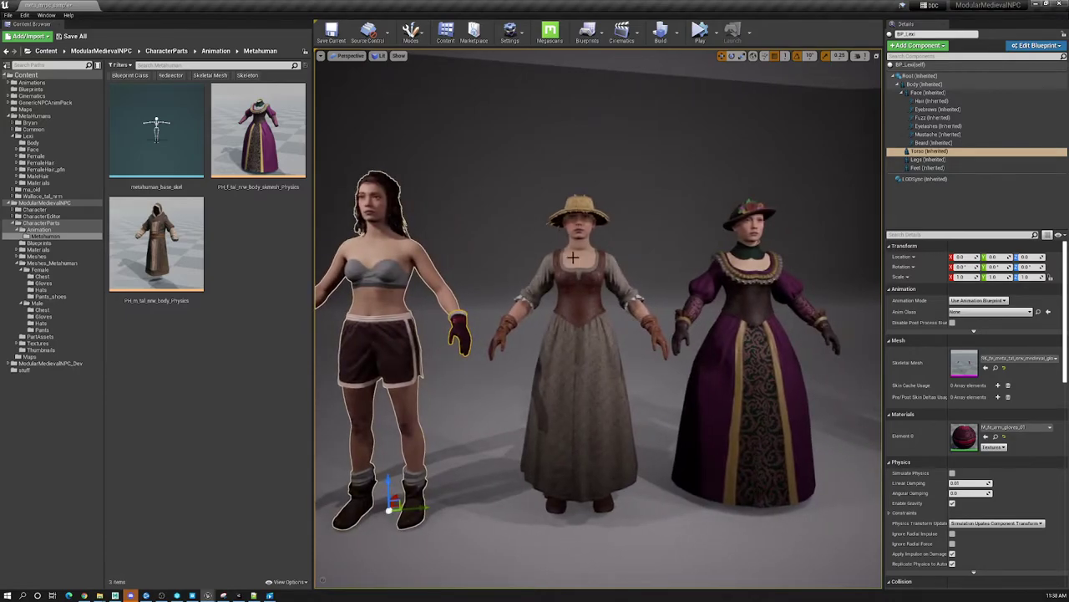
# Switch to the MedievalArmour project and examine the row of armoured characters.
pyautogui.moveTo(208, 596)
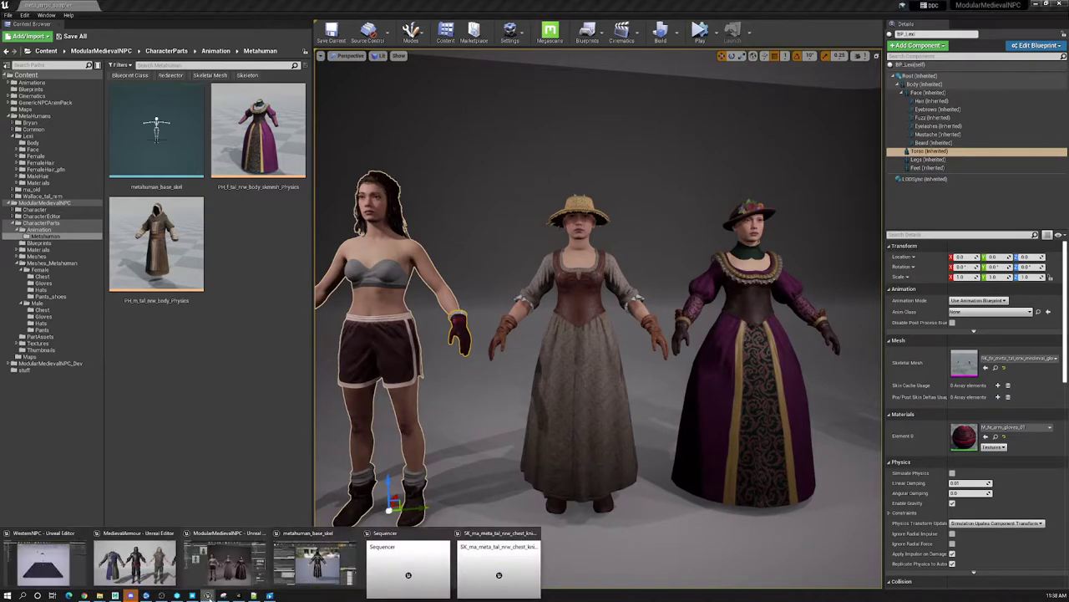
pyautogui.click(155, 566)
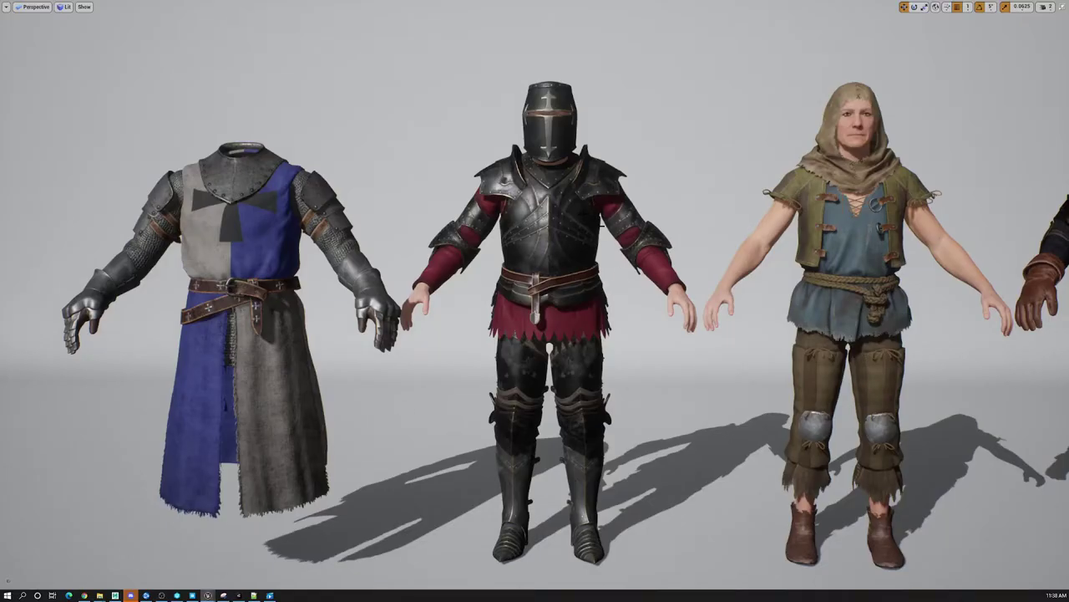
pyautogui.moveTo(608, 261); pyautogui.dragTo(668, 258, button='right')
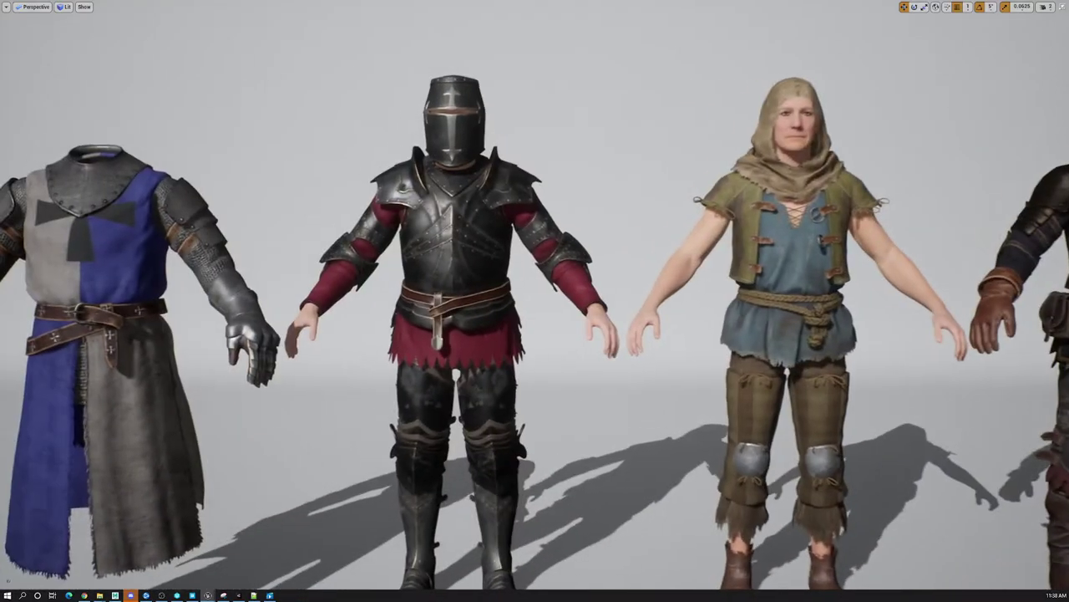
pyautogui.press('s')
pyautogui.press('w')
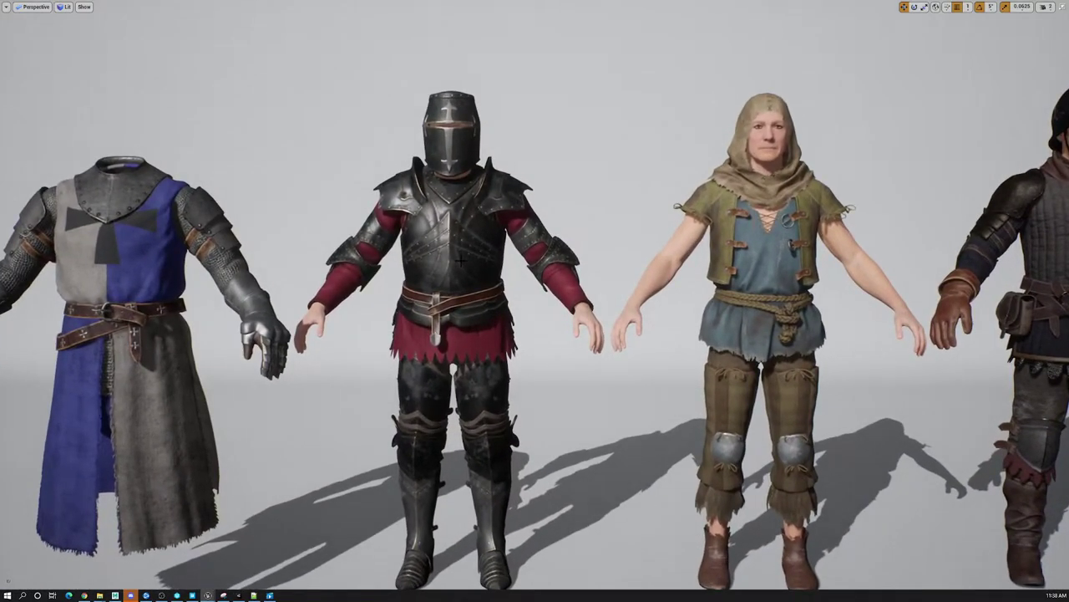
# Select the helmeted knight, exit the full-screen viewport, and switch its Torso mesh between the chest_knight_01 variants.
pyautogui.click(460, 261)
pyautogui.press('F11')
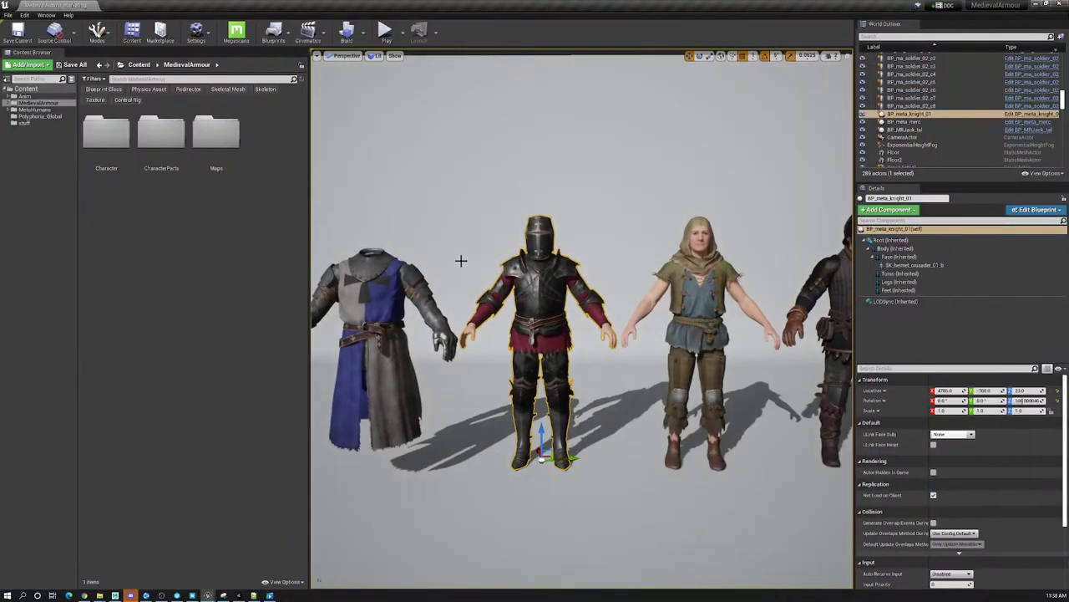
pyautogui.click(915, 275)
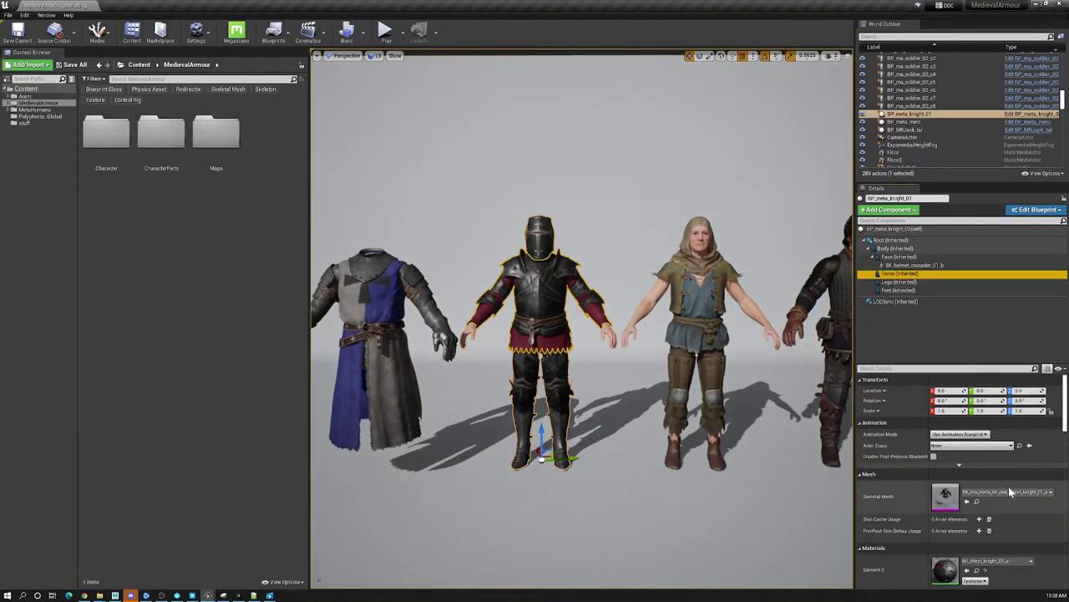
pyautogui.click(1011, 493)
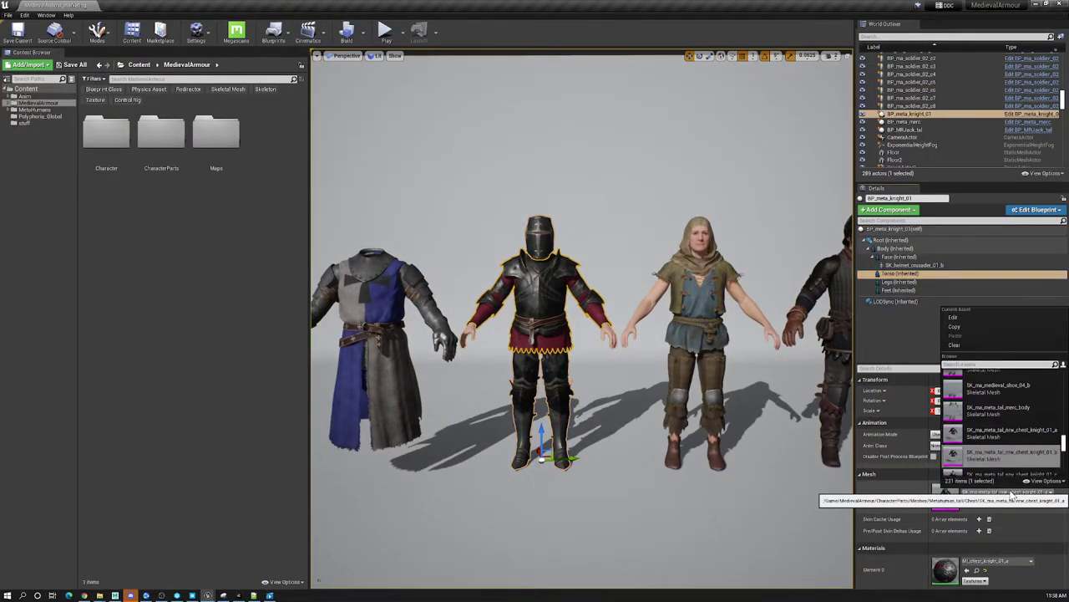
pyautogui.press('Return')
pyautogui.click(1011, 493)
pyautogui.press('Down')
pyautogui.press('Return')
pyautogui.click(1011, 494)
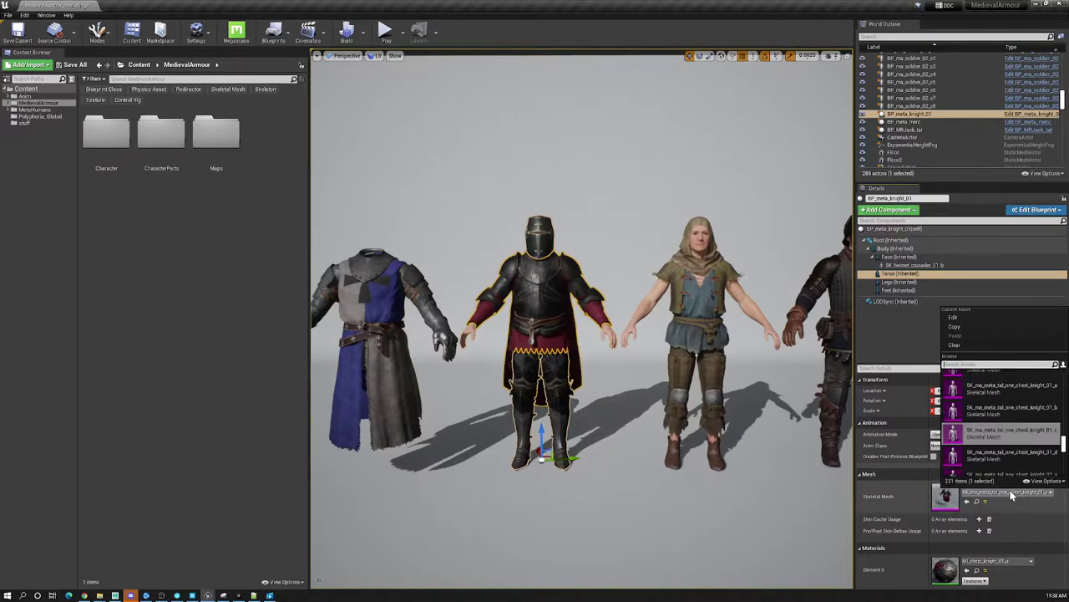
pyautogui.press('Down')
pyautogui.click(1011, 494)
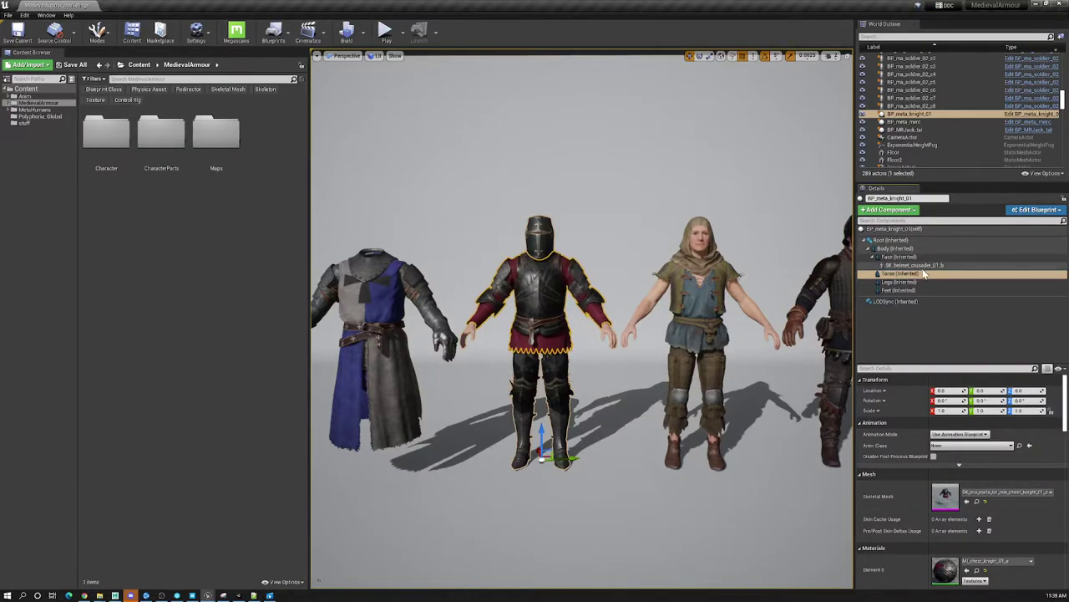
# Clear the skeletal mesh of the knight's helmet component.
pyautogui.click(913, 265)
pyautogui.click(1009, 492)
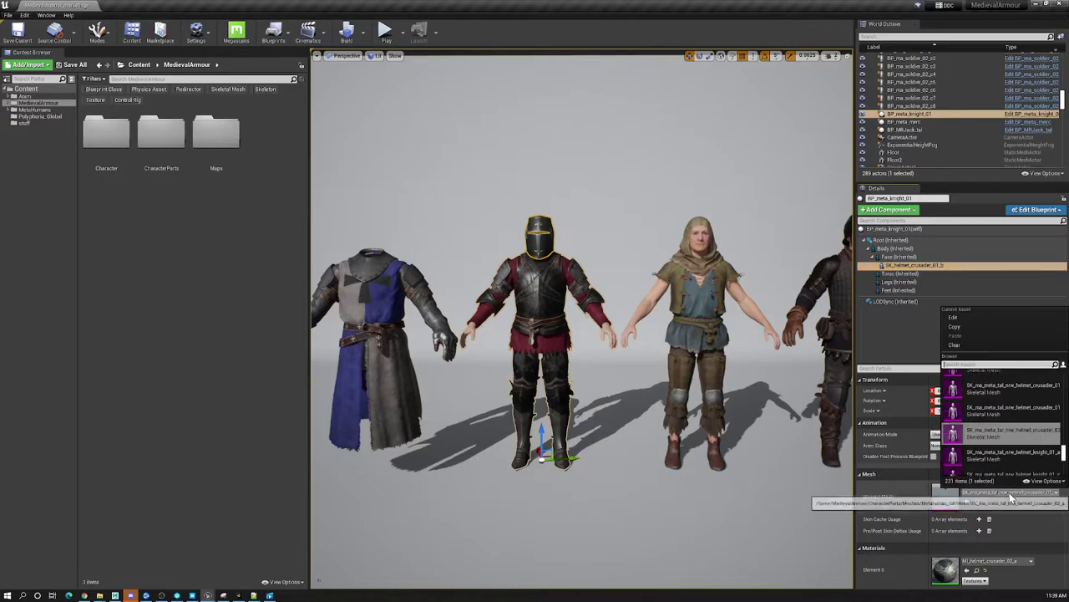
pyautogui.click(973, 349)
# Select the bareheaded knight in the grey and blue surcoat and move him along the X axis to about 4437.
pyautogui.press('w')
pyautogui.moveTo(697, 289); pyautogui.dragTo(760, 289, button='right')
pyautogui.press('d')
pyautogui.press('s')
pyautogui.press('d')
pyautogui.press('d')
pyautogui.press('s')
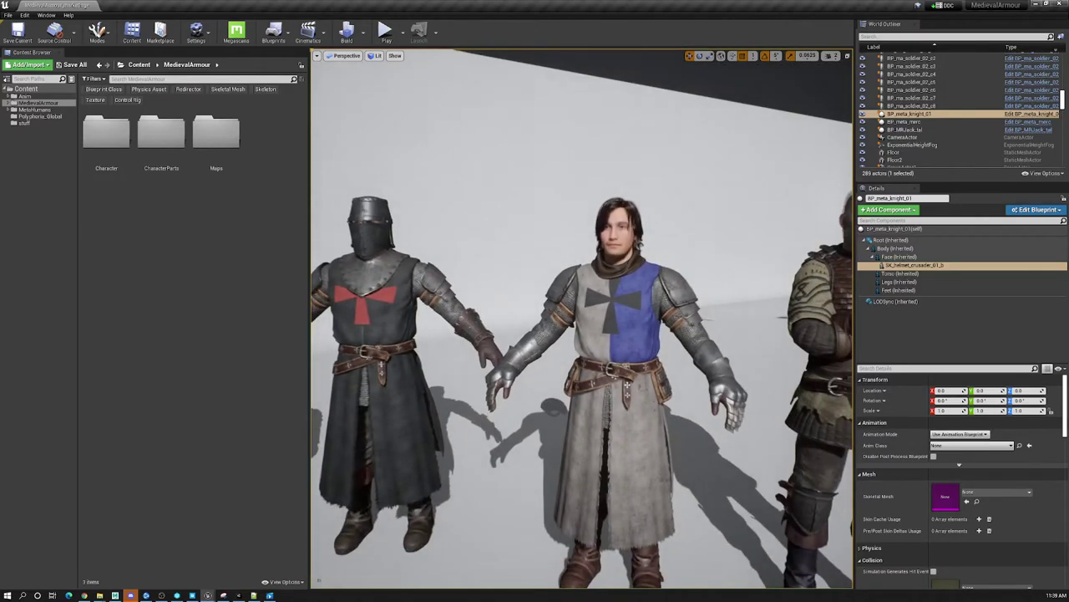
pyautogui.click(657, 447)
pyautogui.moveTo(657, 446); pyautogui.dragTo(656, 501, button='right')
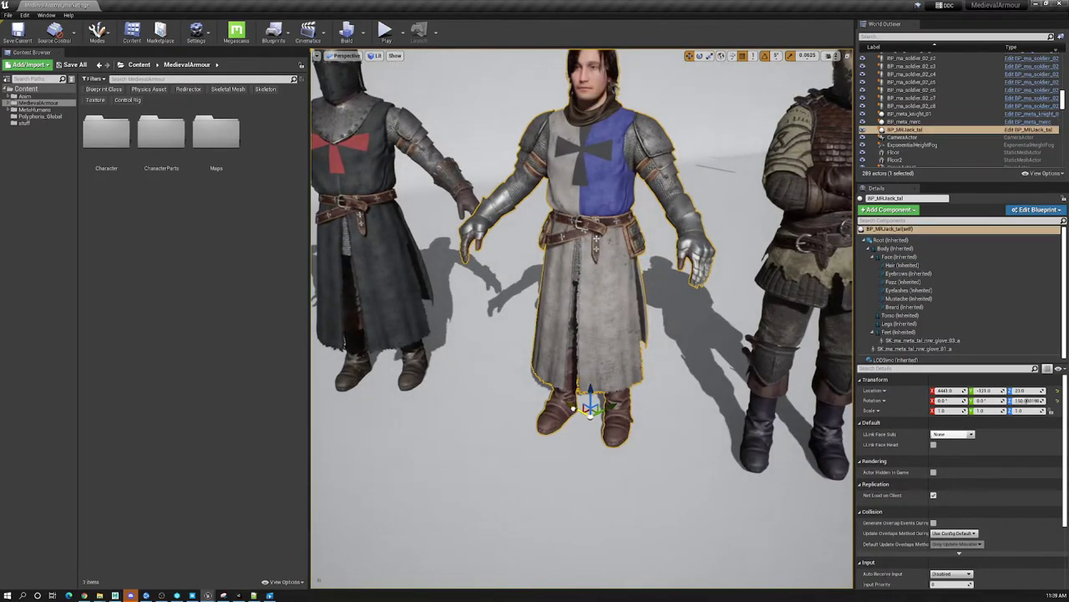
pyautogui.moveTo(574, 409); pyautogui.dragTo(582, 411)
pyautogui.moveTo(582, 411); pyautogui.dragTo(582, 336, button='right')
pyautogui.press('w')
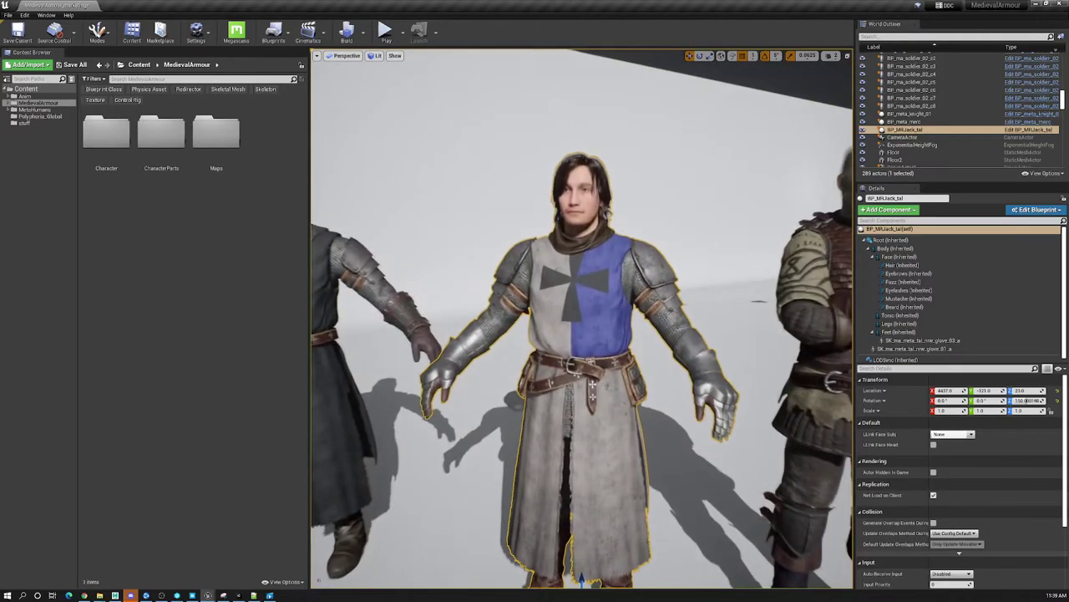
pyautogui.moveTo(760, 288); pyautogui.dragTo(760, 288, button='right')
pyautogui.click(8, 15)
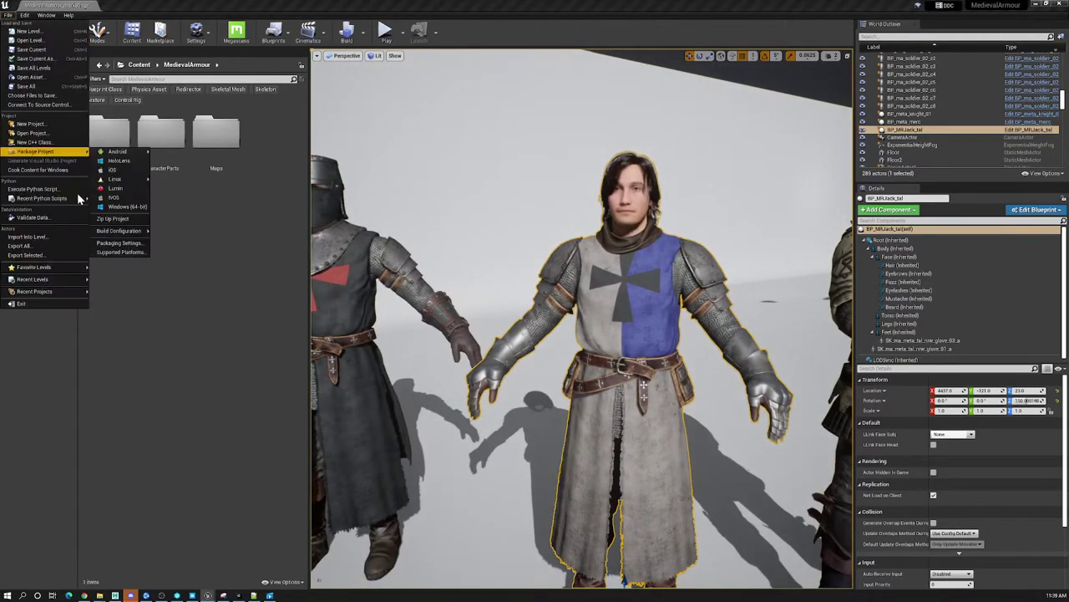
pyautogui.click(7, 16)
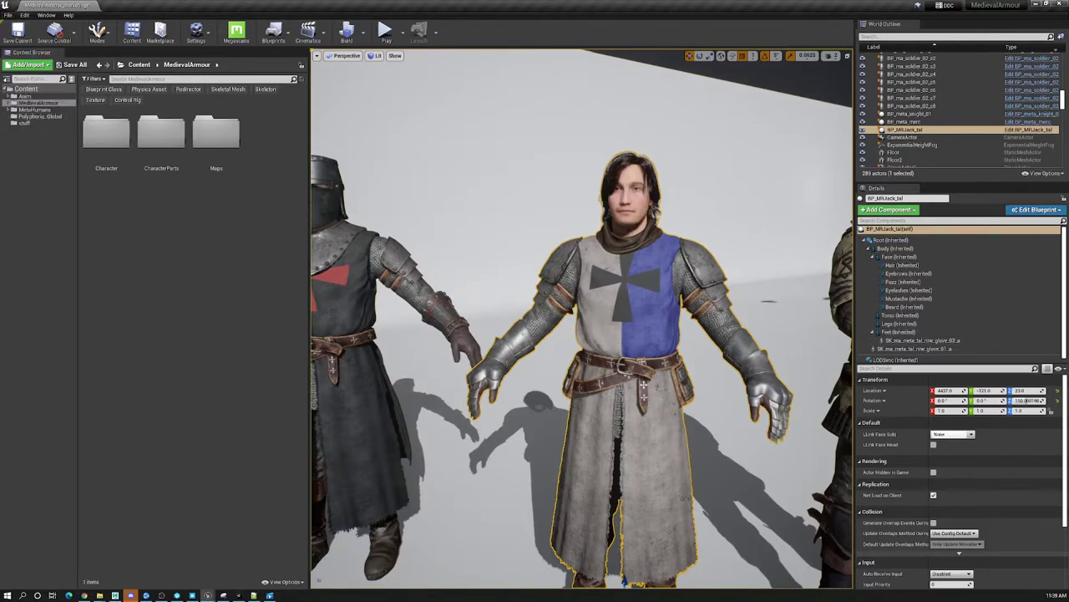
# Examine the row of characters from the grey and blue surcoat knight to the bald man in black plate and the hooded peasant.
pyautogui.moveTo(582, 317); pyautogui.dragTo(447, 301, button='right')
pyautogui.press('a')
pyautogui.press('w')
pyautogui.press('a')
pyautogui.press('w')
pyautogui.press('s')
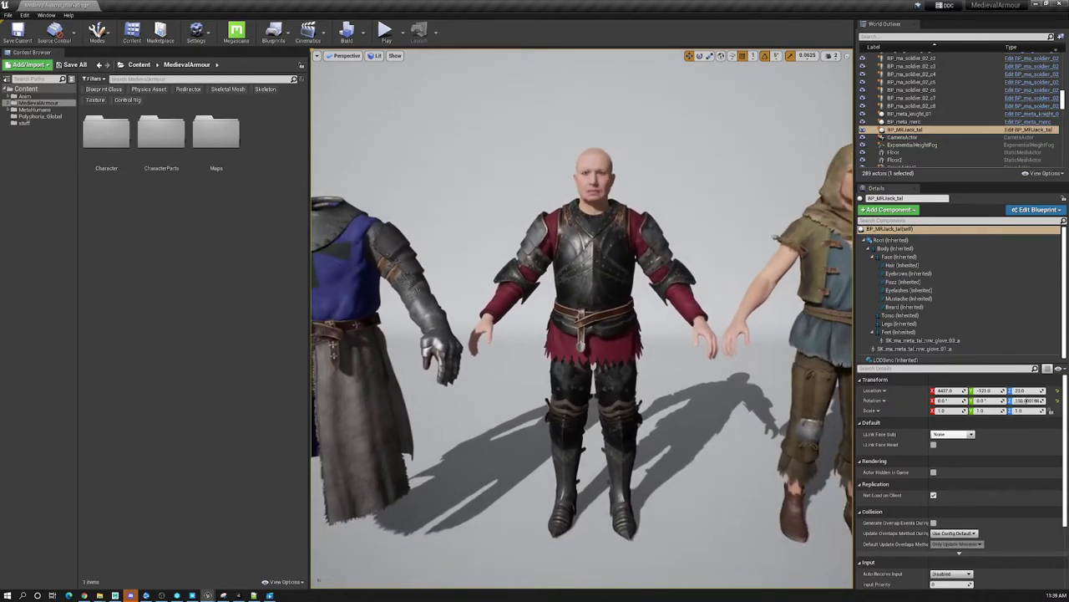
pyautogui.press('Right')
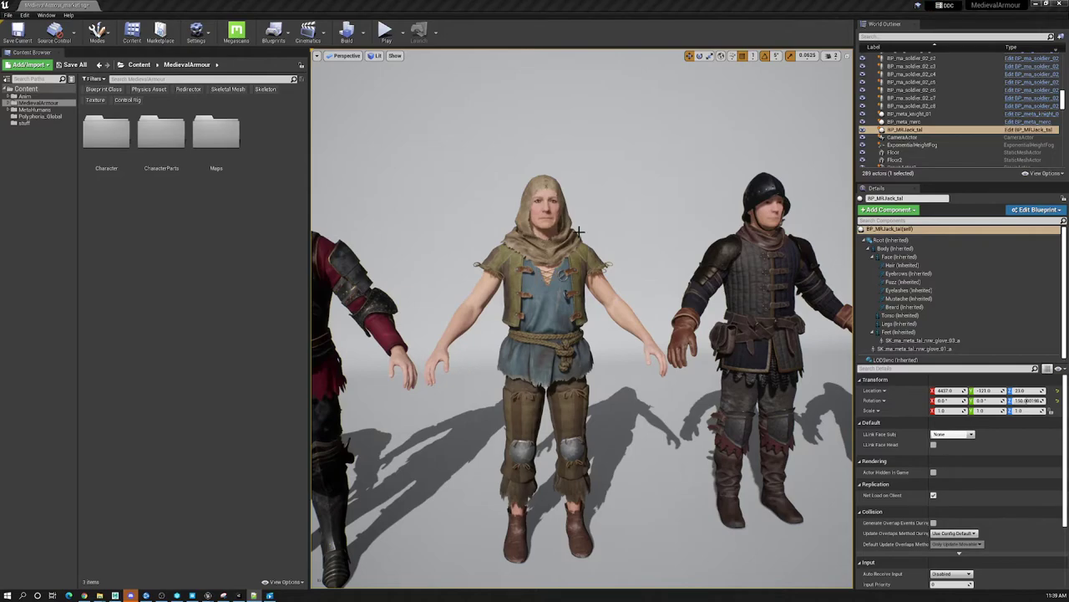
# Swap the hooded peasant's Face skeletal mesh to MRJack_tal_FaceMesh from the MetaHumans/MRJack_tal folder.
pyautogui.click(579, 232)
pyautogui.click(35, 109)
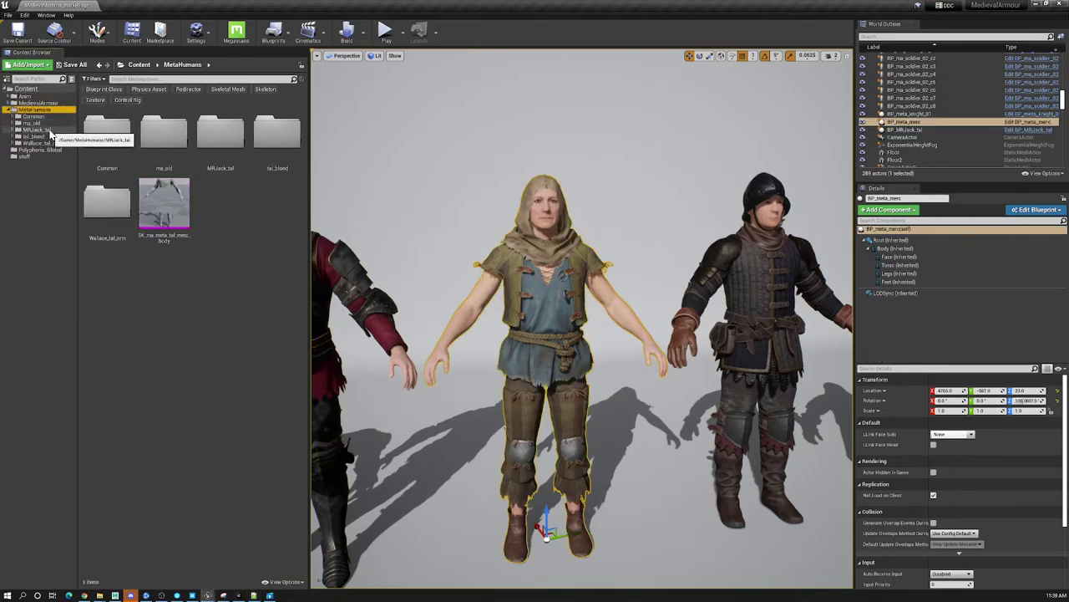
pyautogui.click(35, 130)
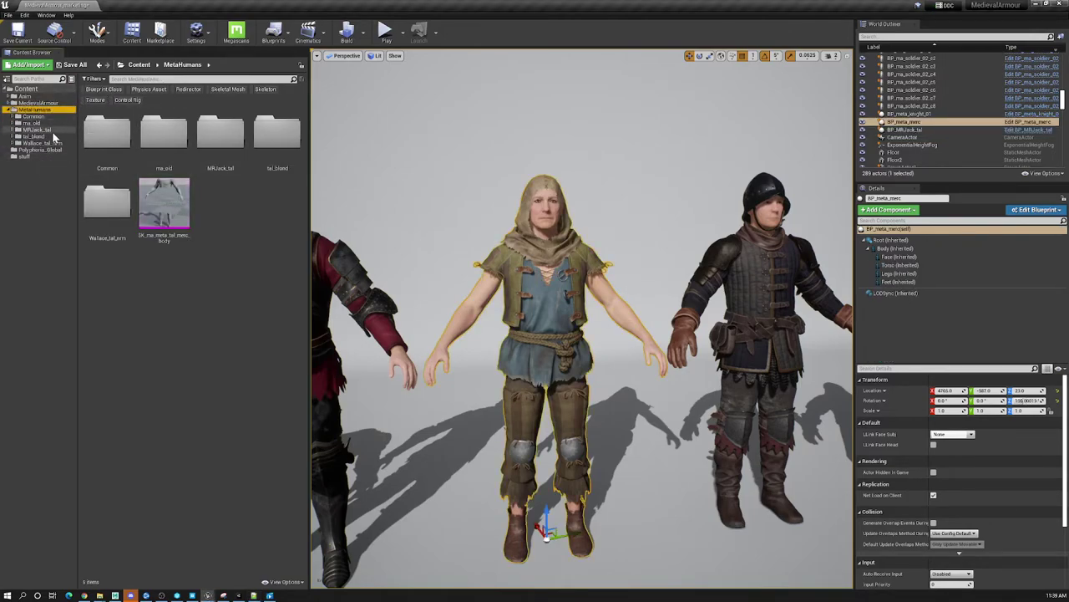
pyautogui.click(227, 88)
pyautogui.click(165, 144)
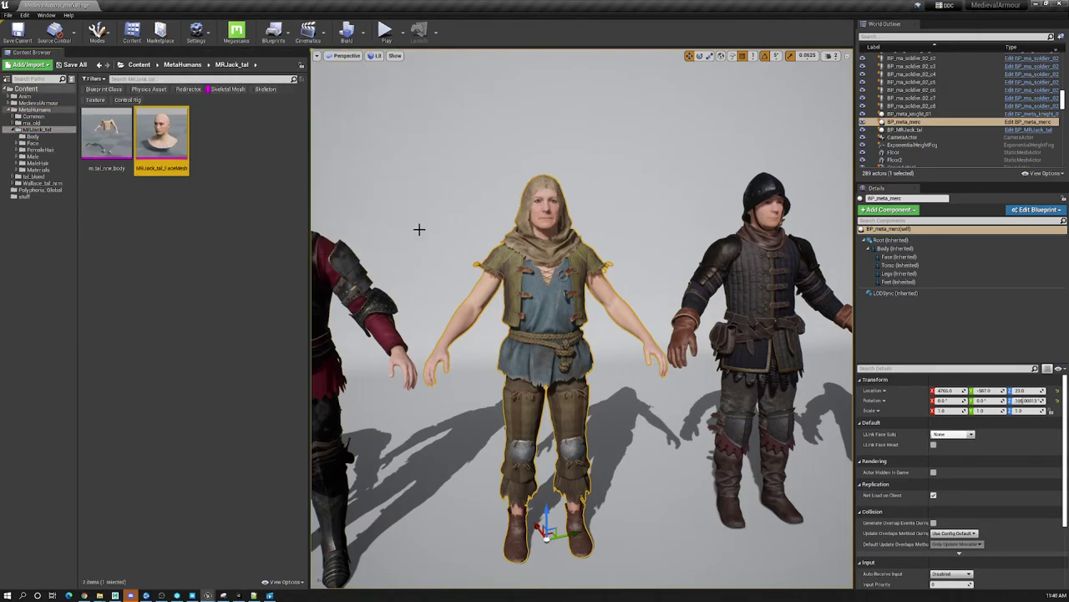
pyautogui.click(900, 257)
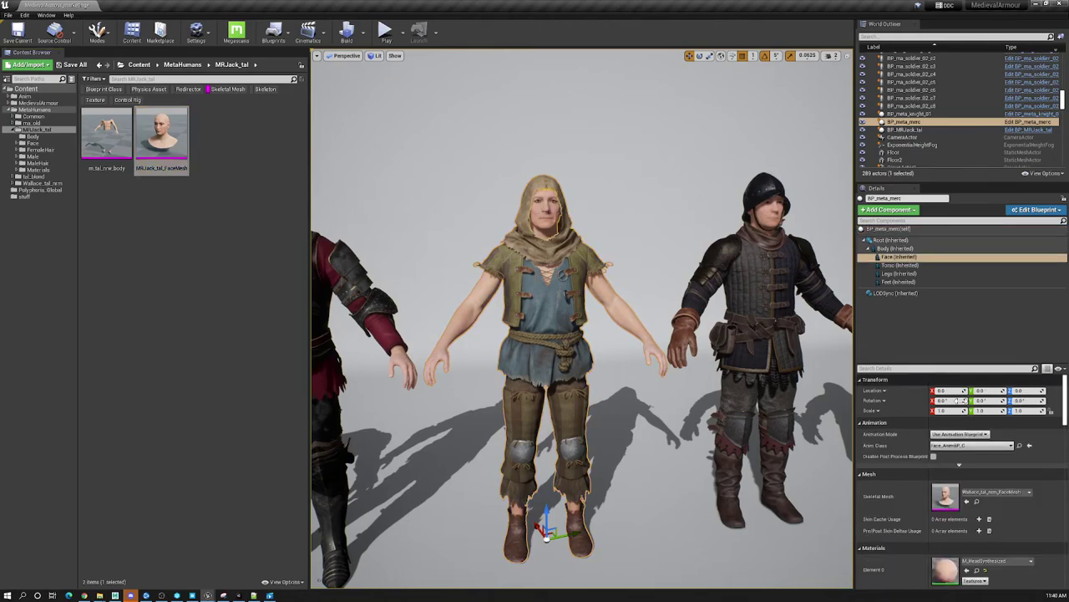
pyautogui.click(966, 502)
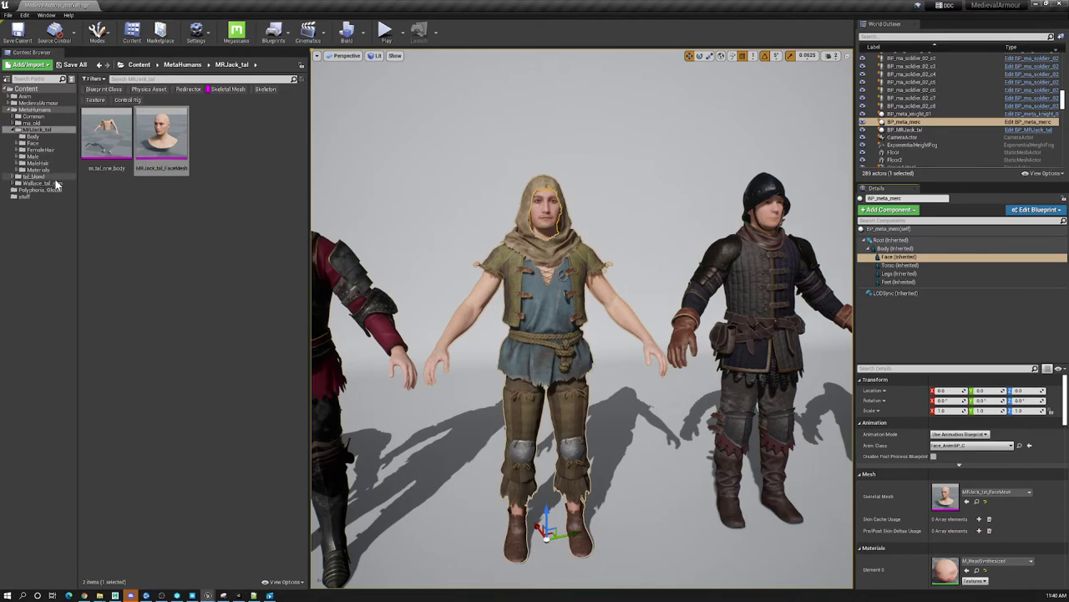
# Set the hooded peasant's Face skeletal mesh to Wallace_tal_nrm_FaceMesh from the Wallace_tal_nrm folder and view the figure without its selection outline.
pyautogui.click(33, 177)
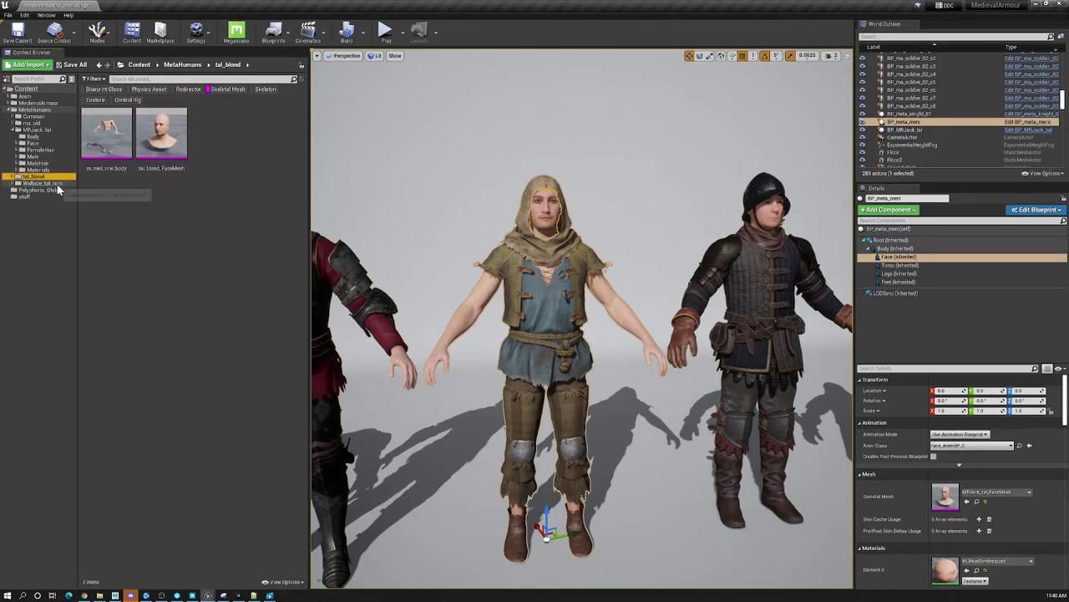
pyautogui.click(46, 183)
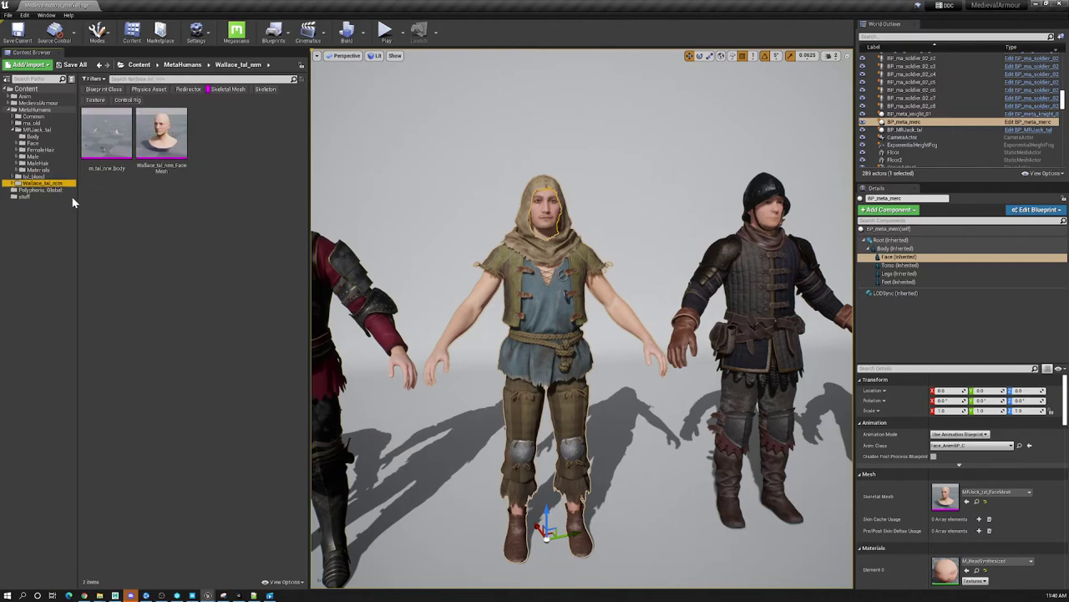
pyautogui.click(161, 138)
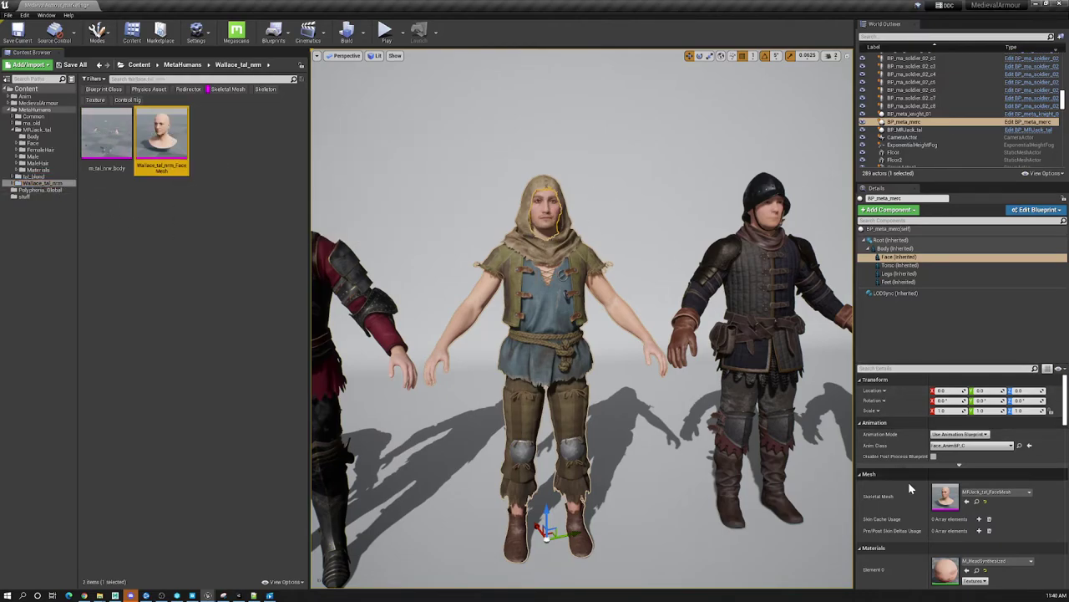
pyautogui.click(967, 502)
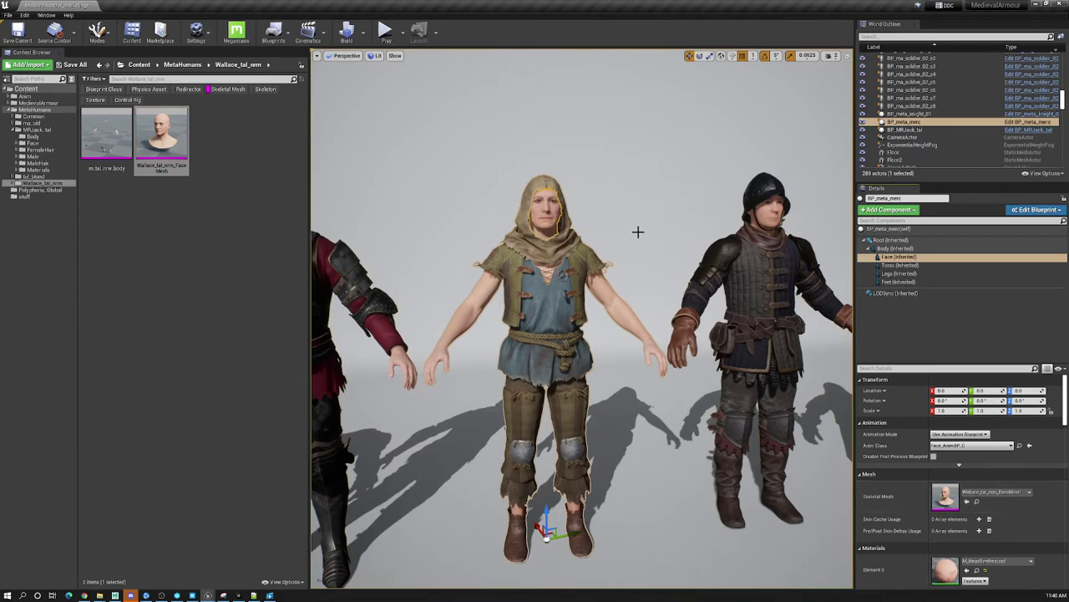
pyautogui.click(627, 222)
pyautogui.moveTo(627, 222); pyautogui.dragTo(519, 204)
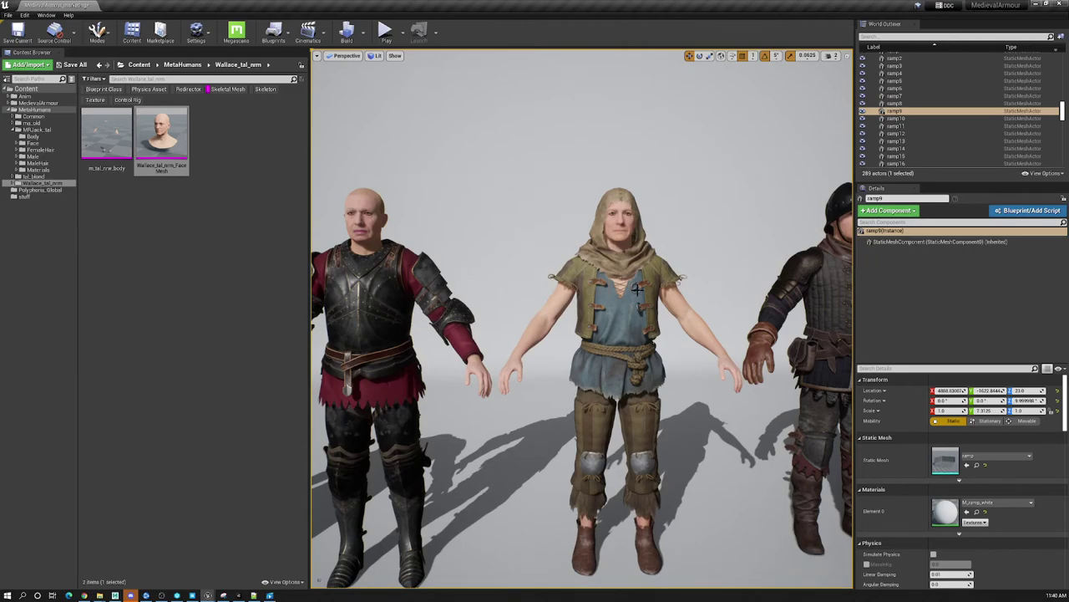
pyautogui.moveTo(598, 278)
pyautogui.mouseDown(button='right')
pyautogui.moveTo(569, 273)
pyautogui.moveTo(596, 292)
pyautogui.mouseUp(button='right')
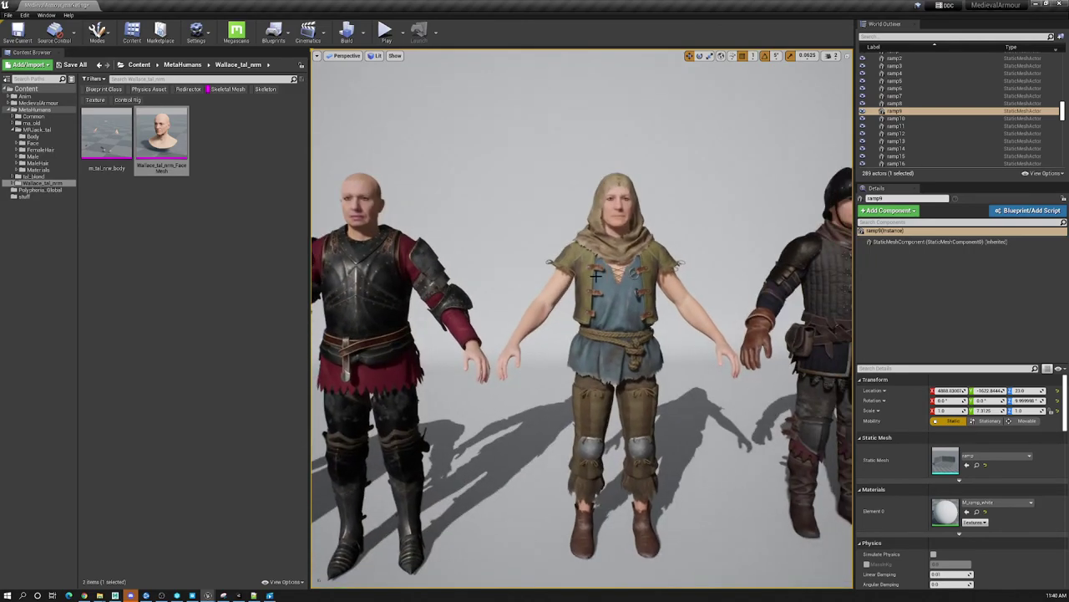